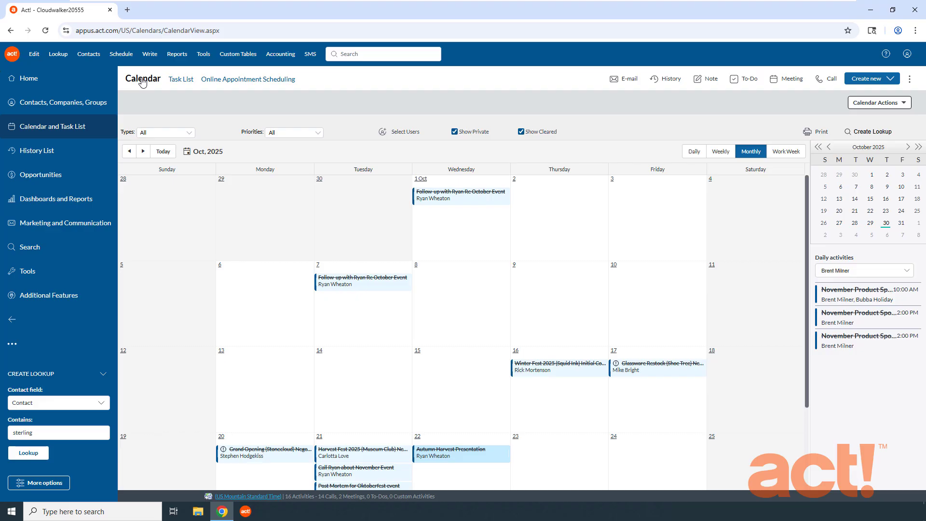
Show the calendar in daily view and advance to Tuesday, November 4.
click(700, 152)
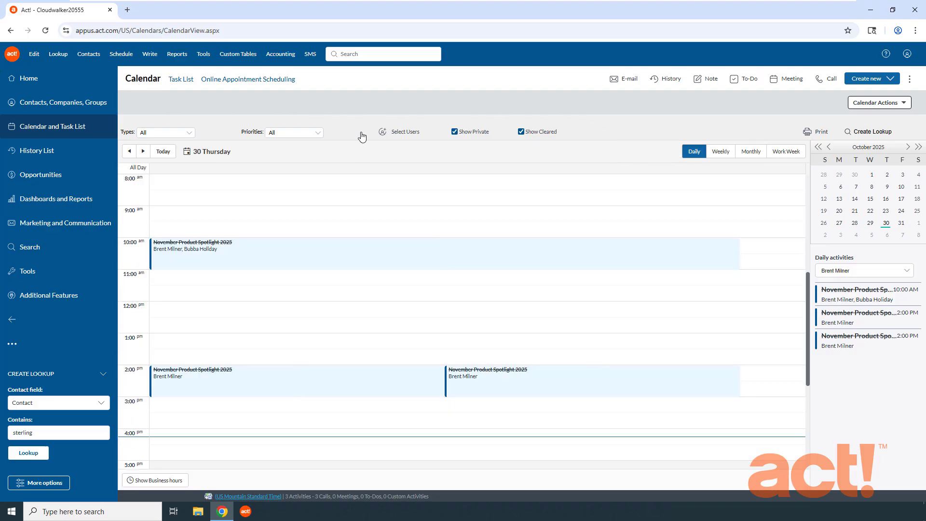
click(147, 154)
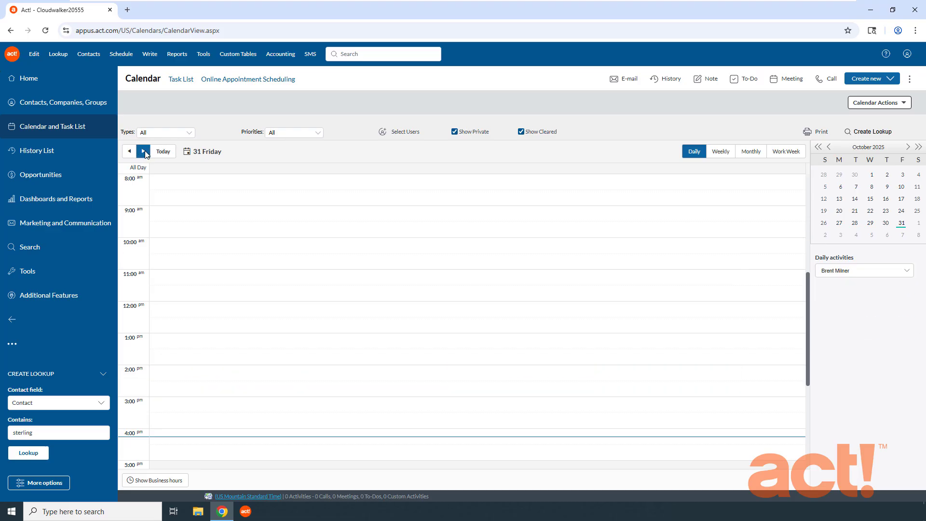
click(146, 153)
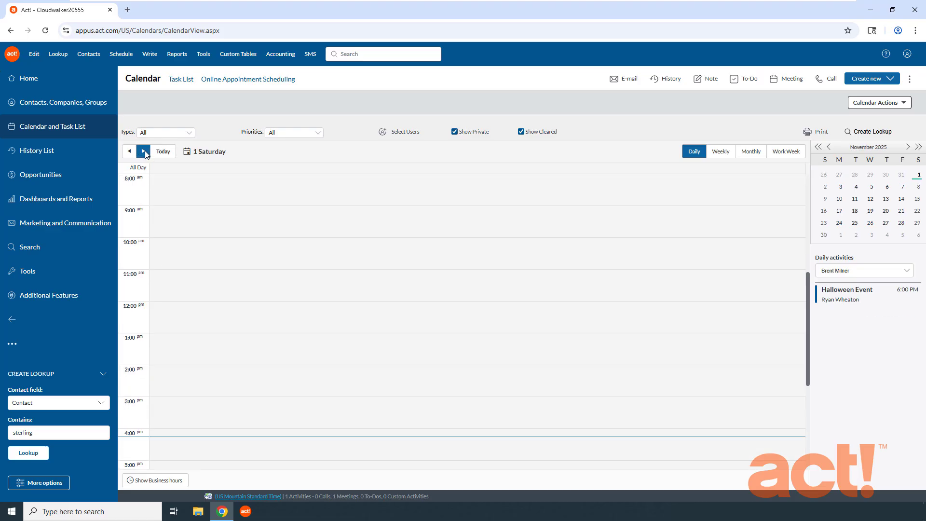
click(145, 153)
click(145, 154)
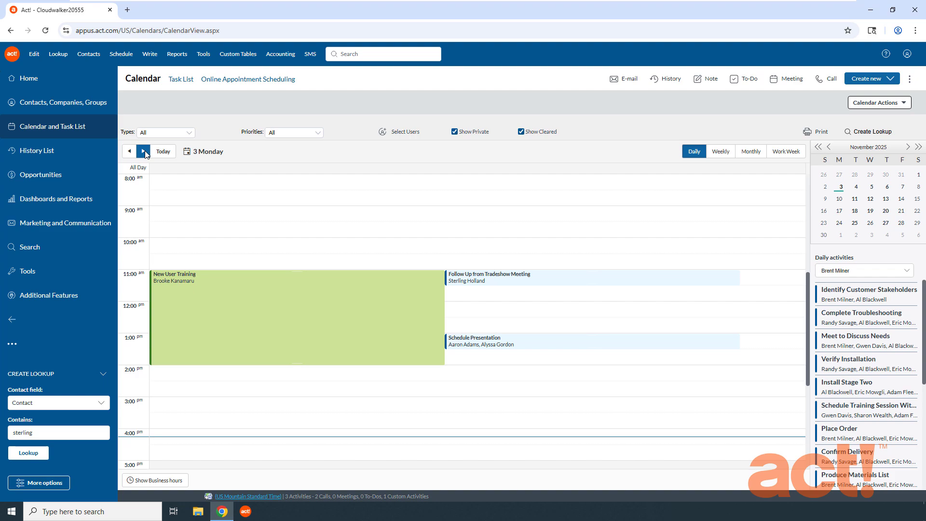
click(145, 154)
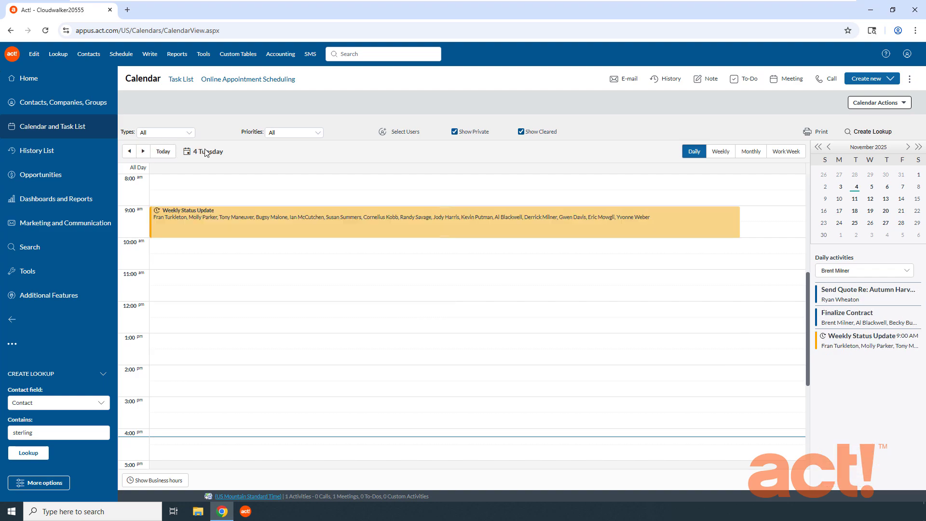
Schedule a new activity in the 1:00 PM to 3:00 PM time slot on November 4.
scroll(181, 261, down, 1)
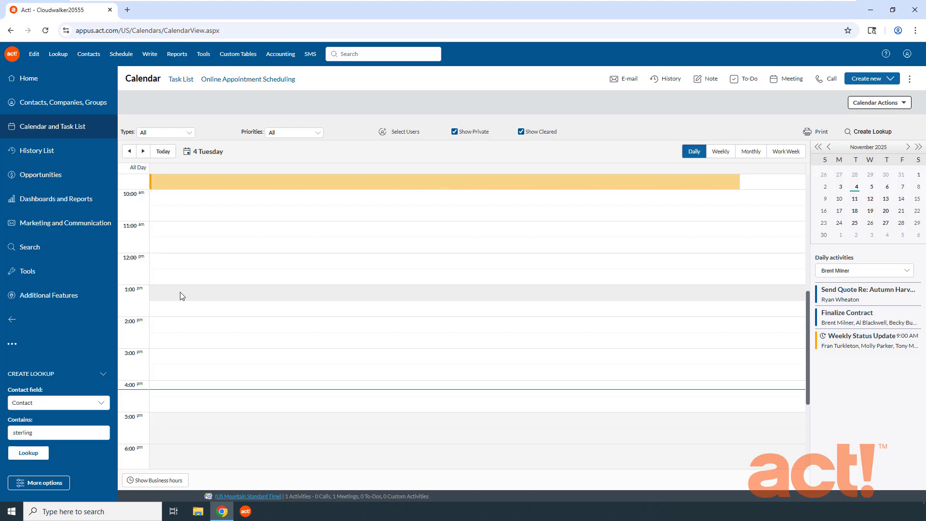
drag(180, 296, 178, 343)
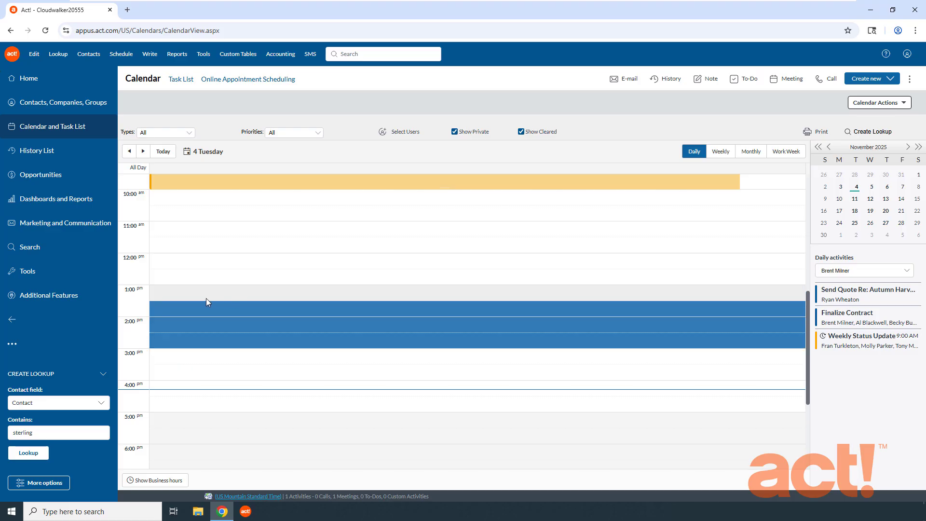
right_click(179, 289)
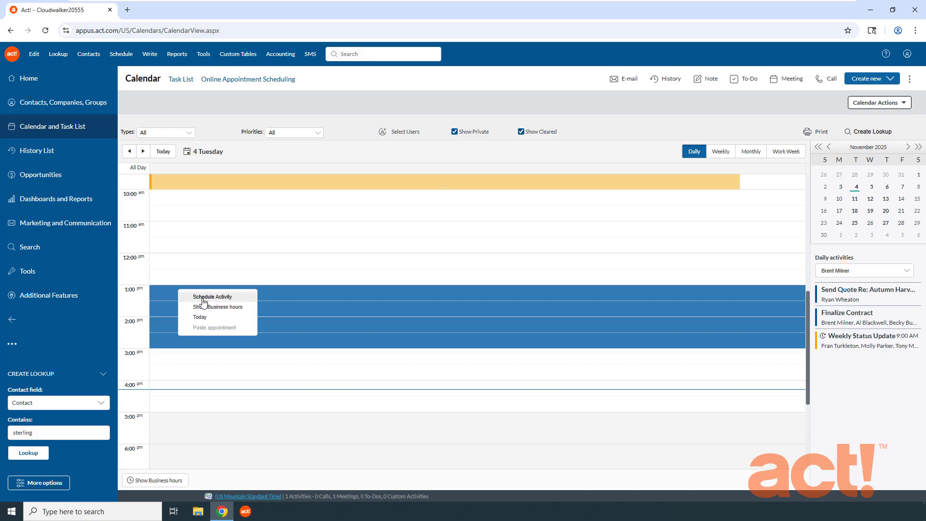
click(219, 298)
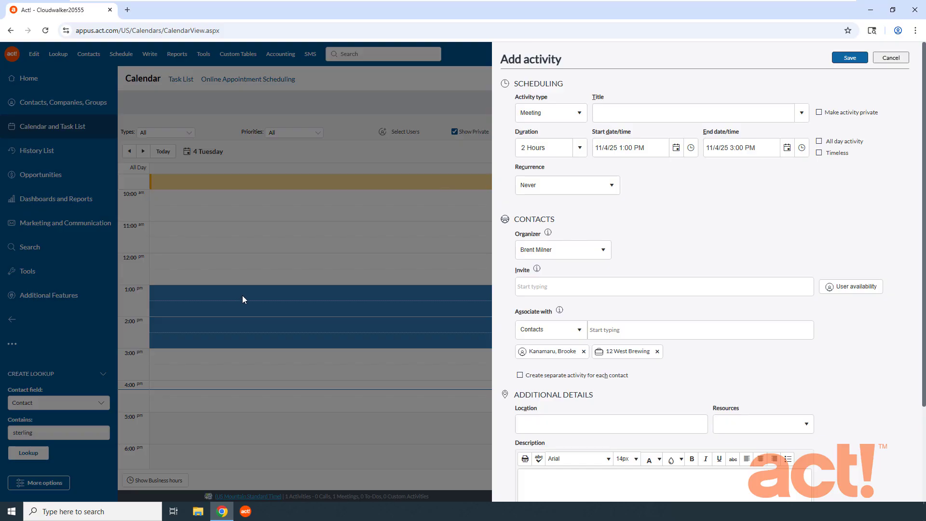
Title the new meeting "Product Update".
click(654, 113)
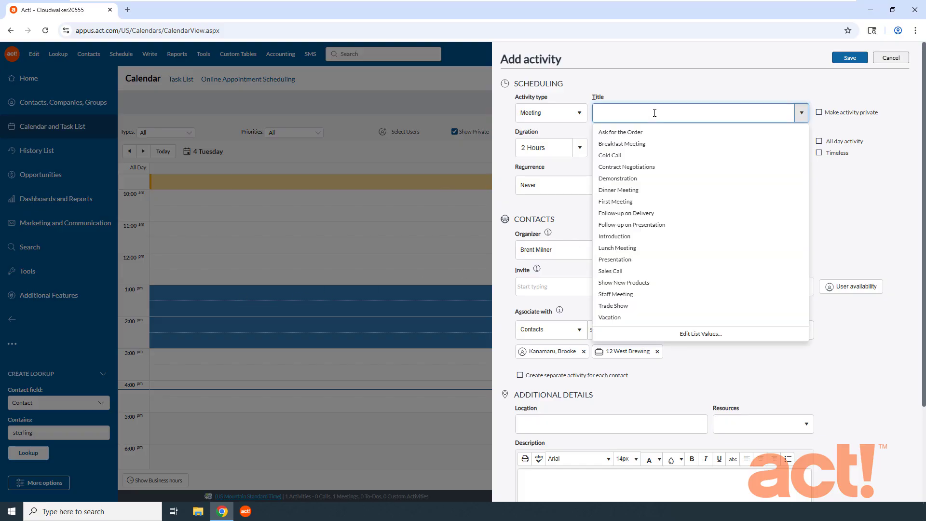
text(Product Update)
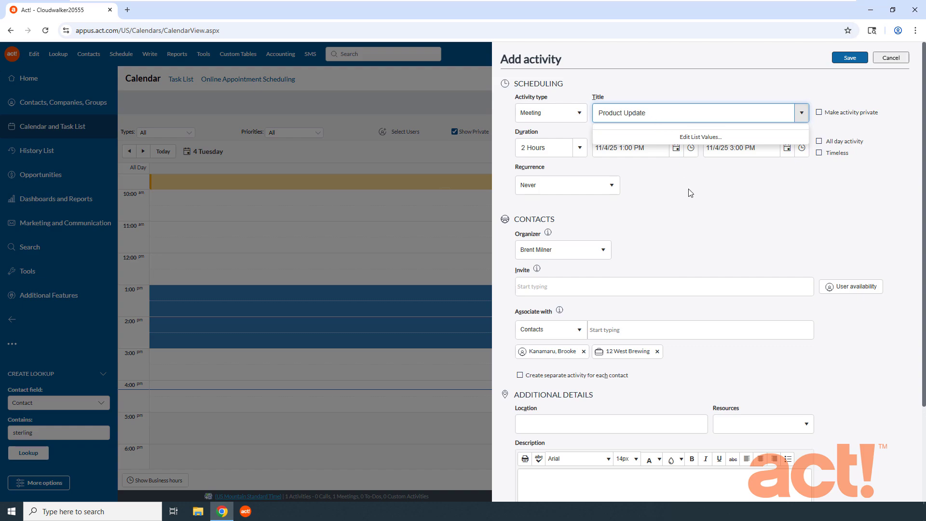
click(690, 194)
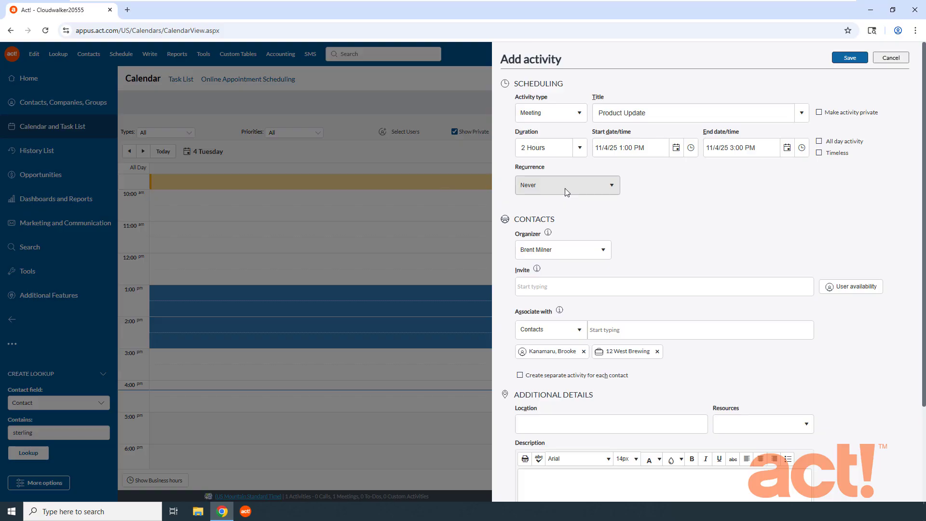
Associate two more contacts with the meeting, one from Collins Irish Pub and one from Lead Dog Brewing Co.
scroll(652, 236, down, 2)
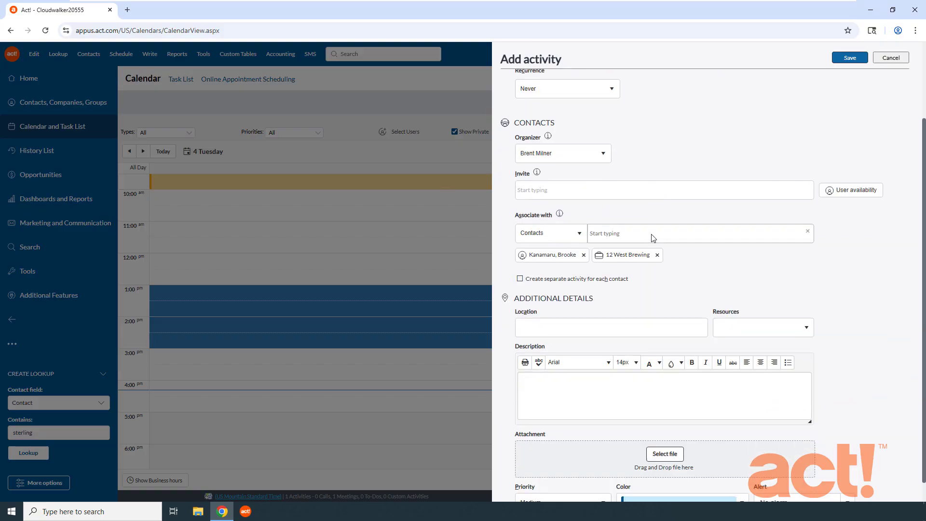
click(645, 235)
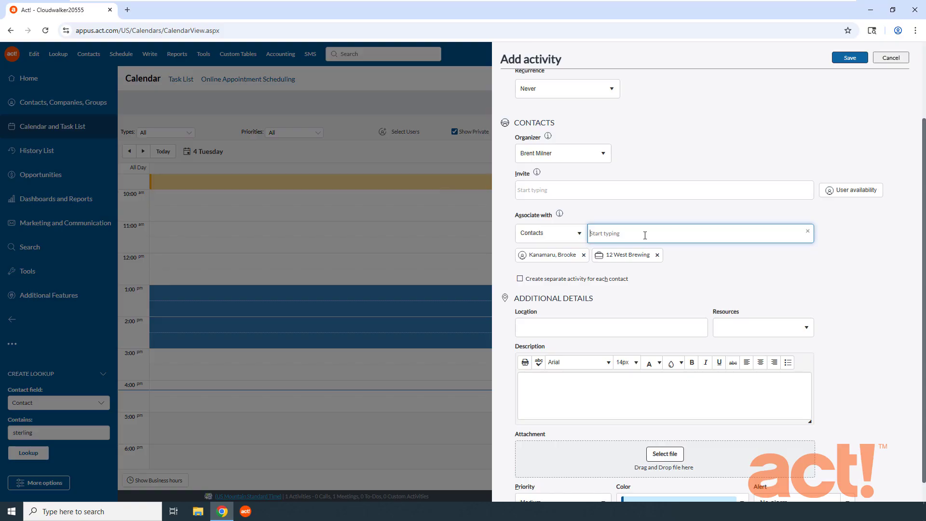
text(will)
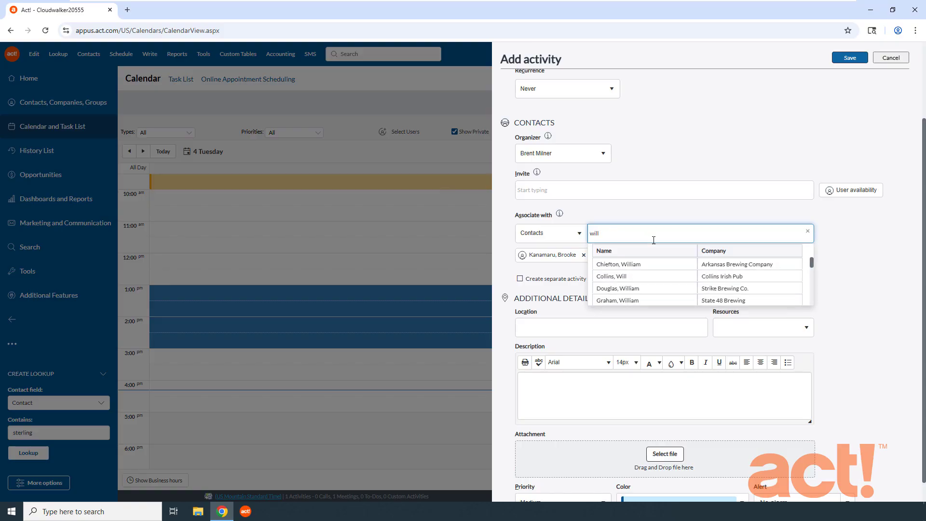
click(691, 279)
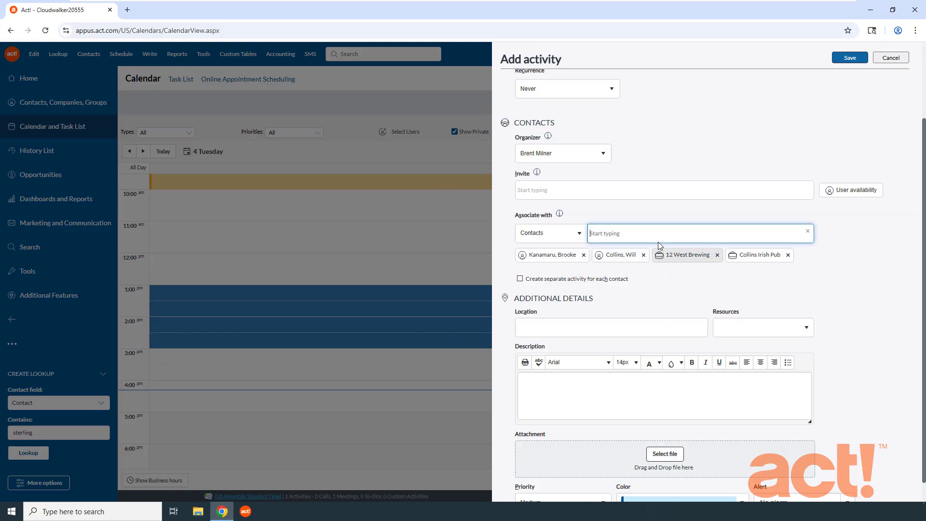
text(ben)
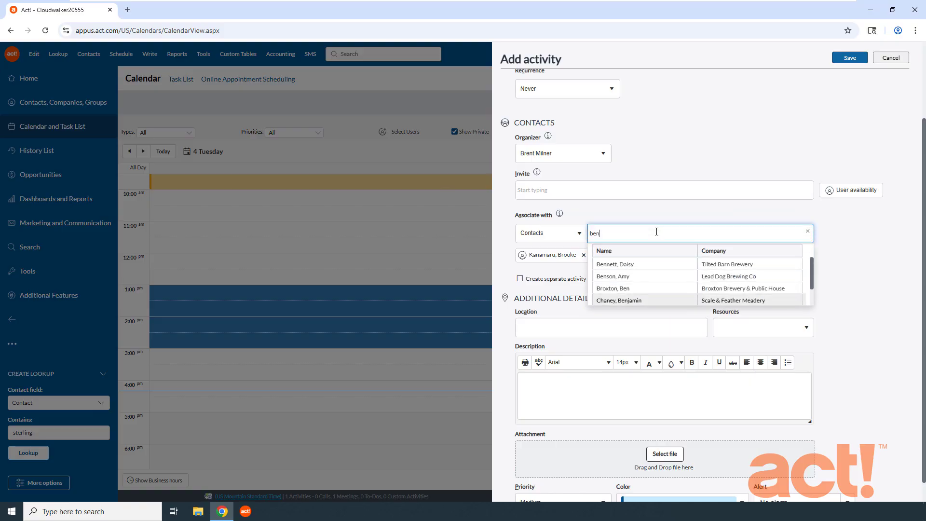
click(648, 277)
Set the meeting's priority to High and its color to pink, and save the activity.
scroll(673, 304, down, 1)
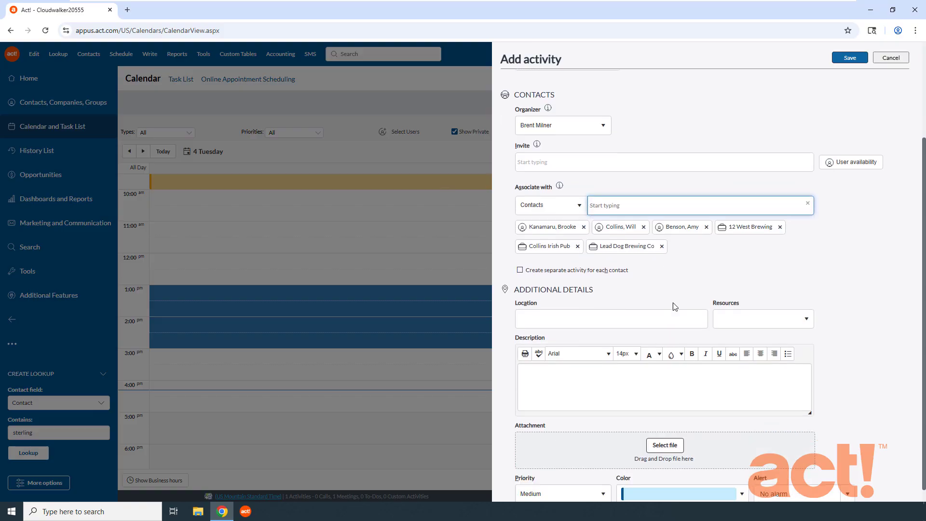
click(607, 491)
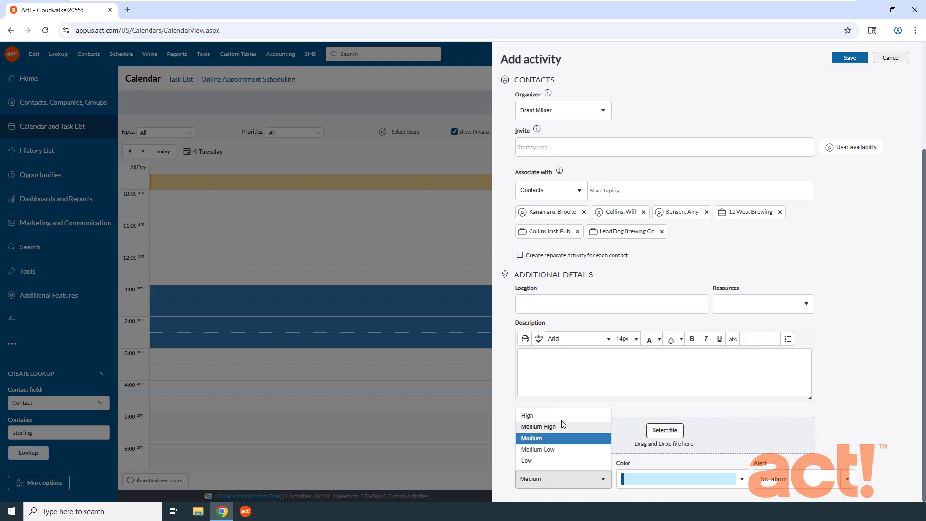
click(560, 418)
click(742, 480)
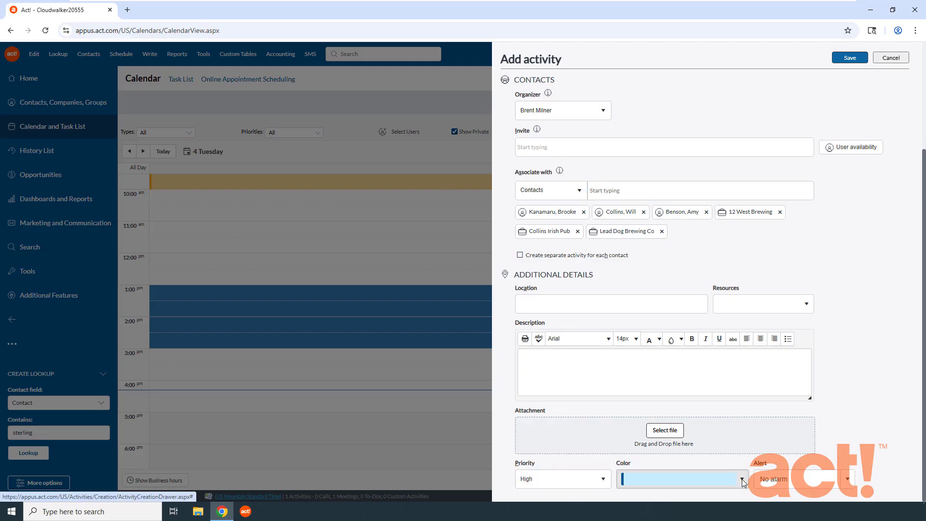
click(717, 434)
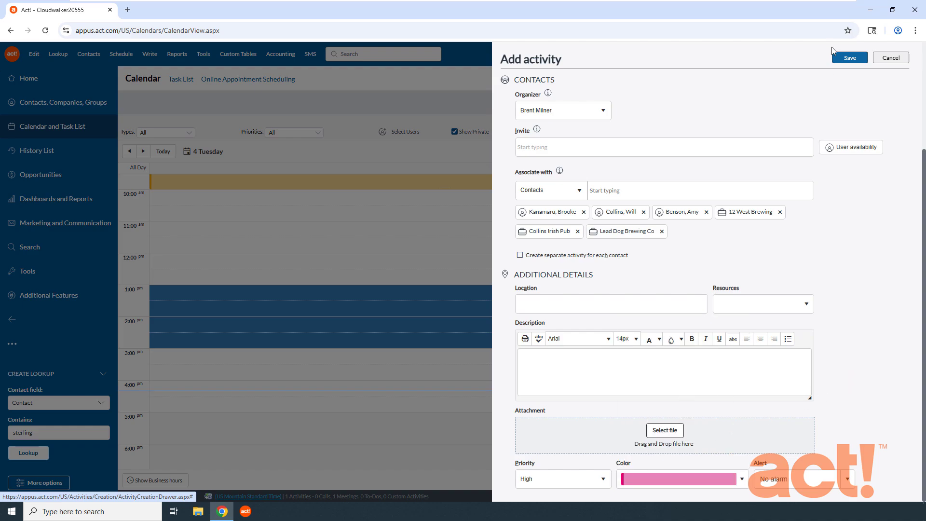
click(847, 58)
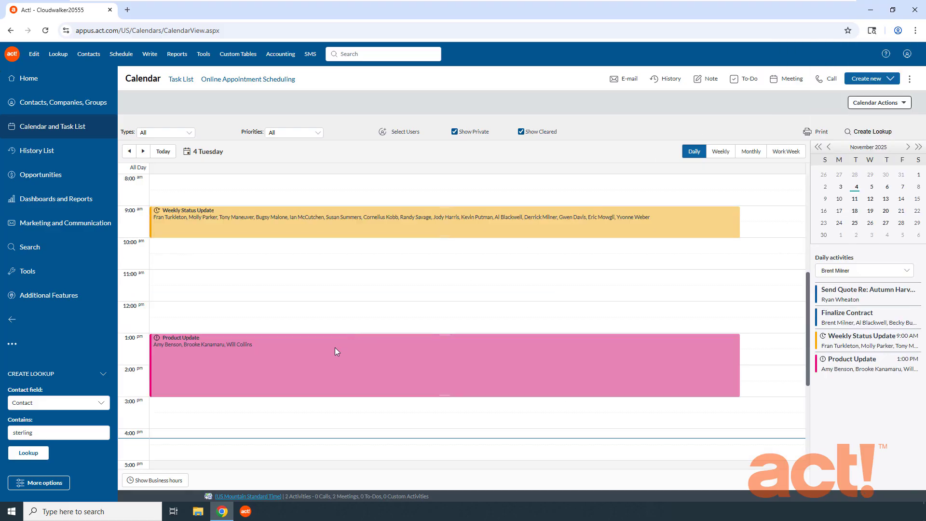
Preview the Product Update meeting's details and look up the contacts associated with it.
mouse_move(336, 351)
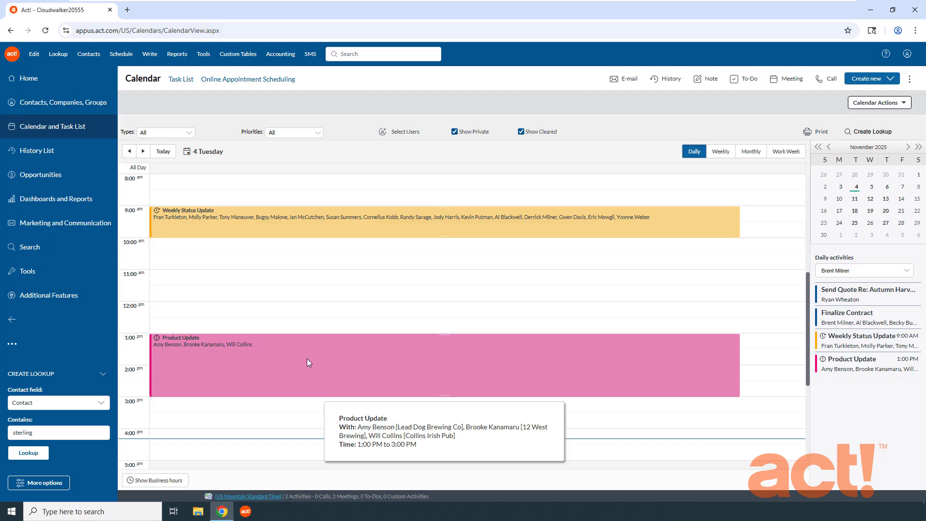
right_click(311, 347)
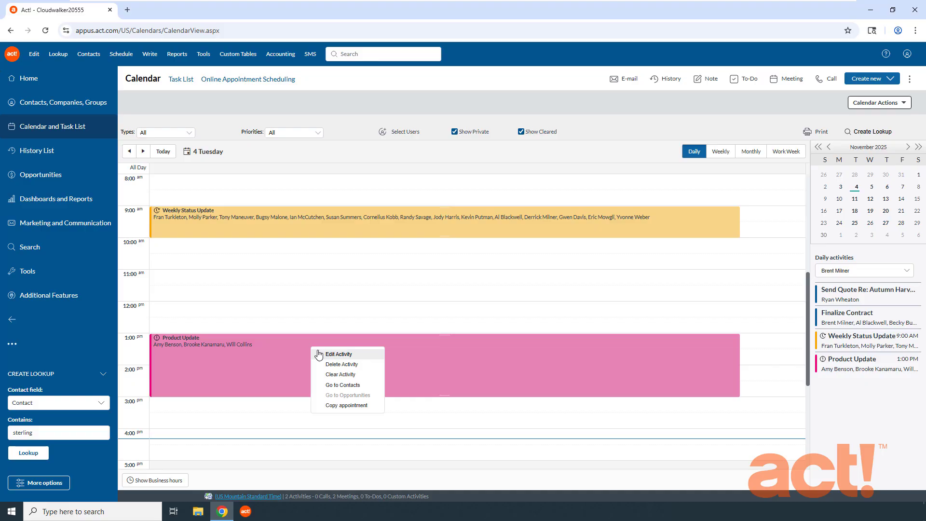
click(345, 386)
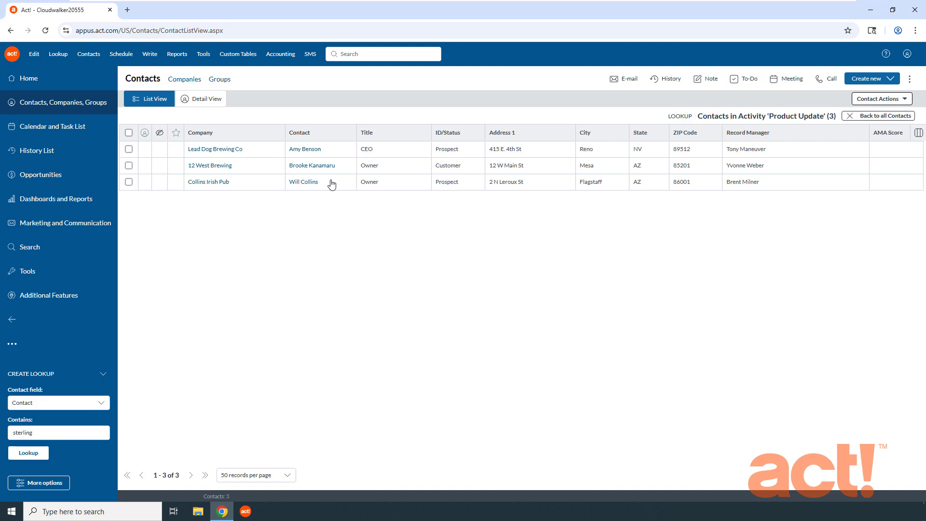
Return to the calendar in monthly view and schedule a new activity on Friday, November 7.
click(40, 128)
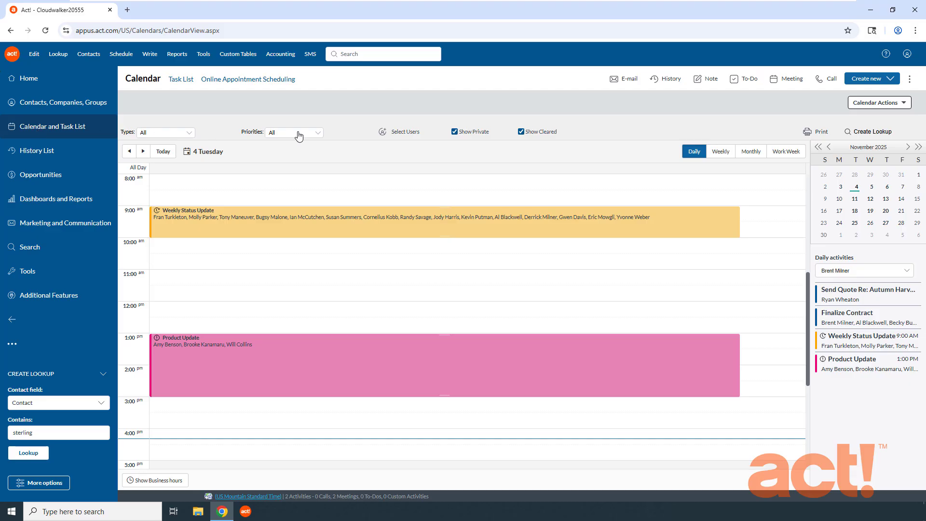
click(752, 152)
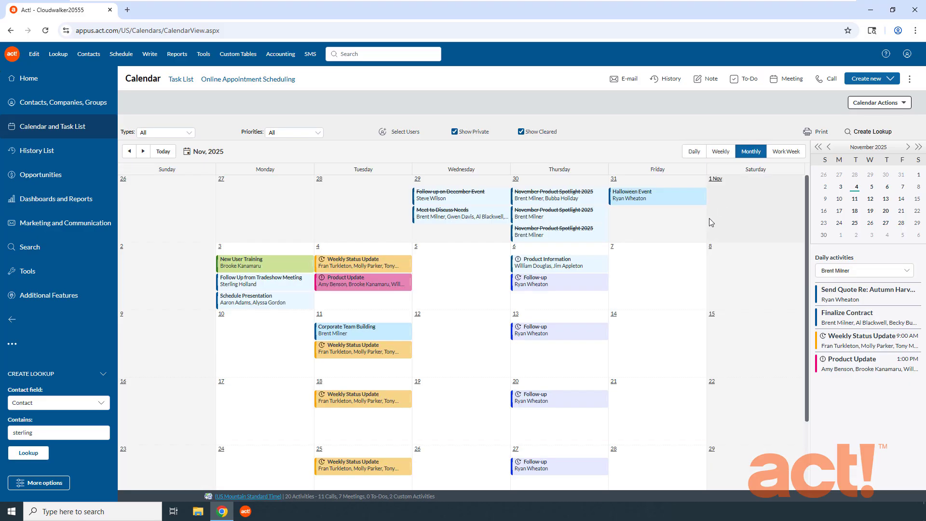
right_click(650, 265)
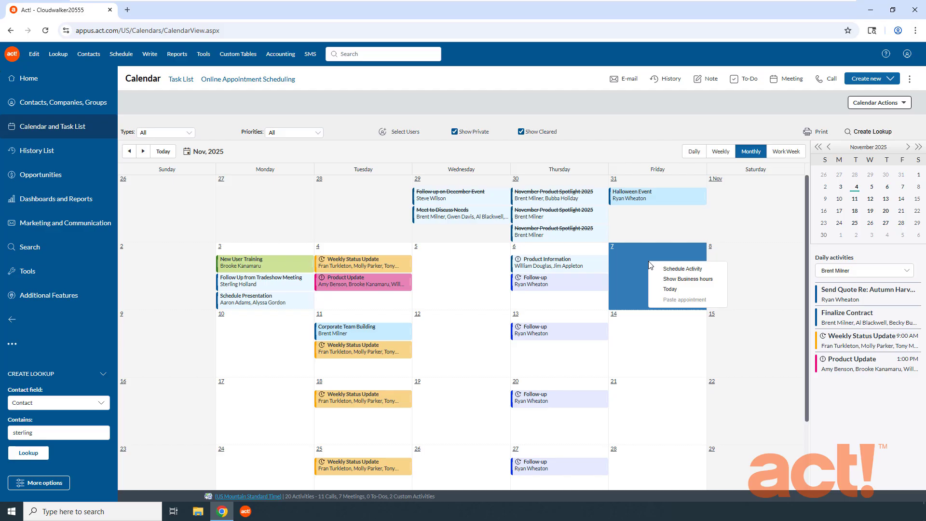
click(681, 270)
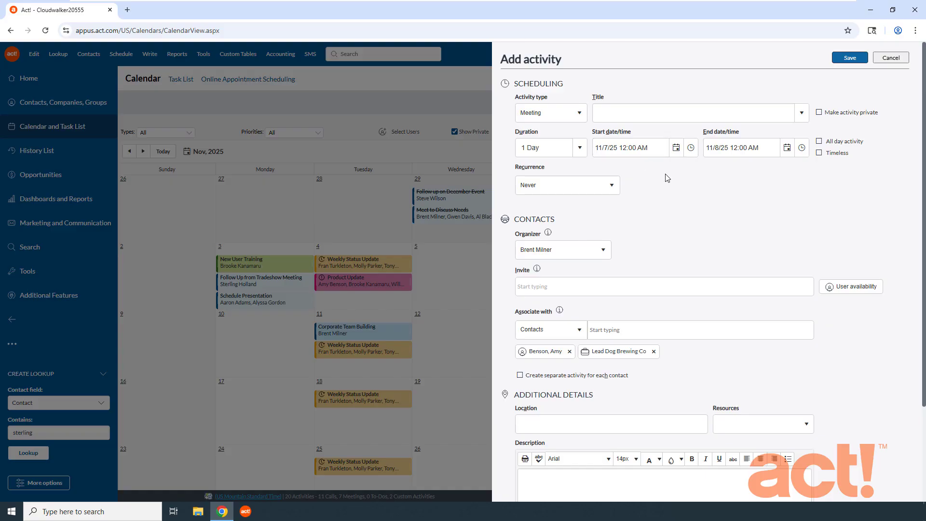
Title the activity "Corporate Team Building", give it a blue color, and save it.
click(656, 115)
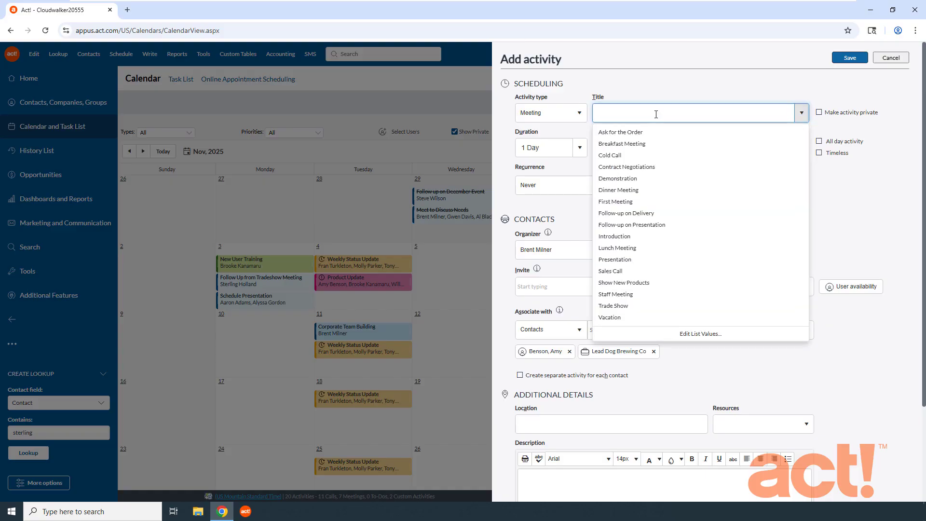
text(Corporate Team Building)
scroll(656, 115, down, 3)
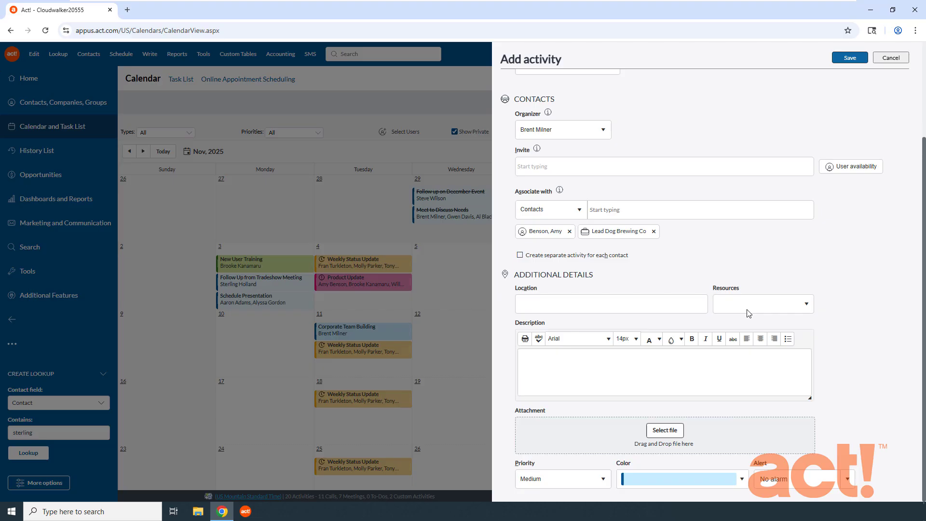
click(724, 474)
click(633, 417)
click(849, 58)
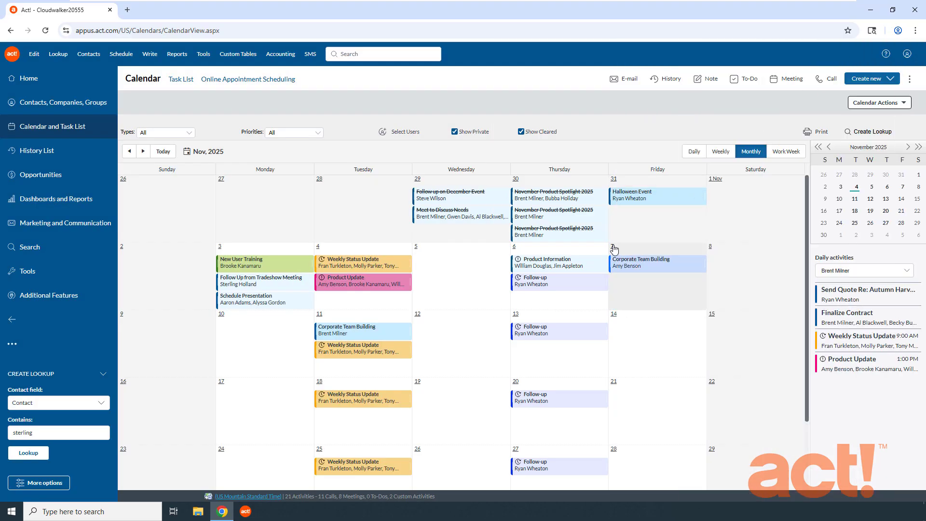
Examine the Corporate Team Building activity in the daily view of November 7 and in the weekly view.
click(612, 248)
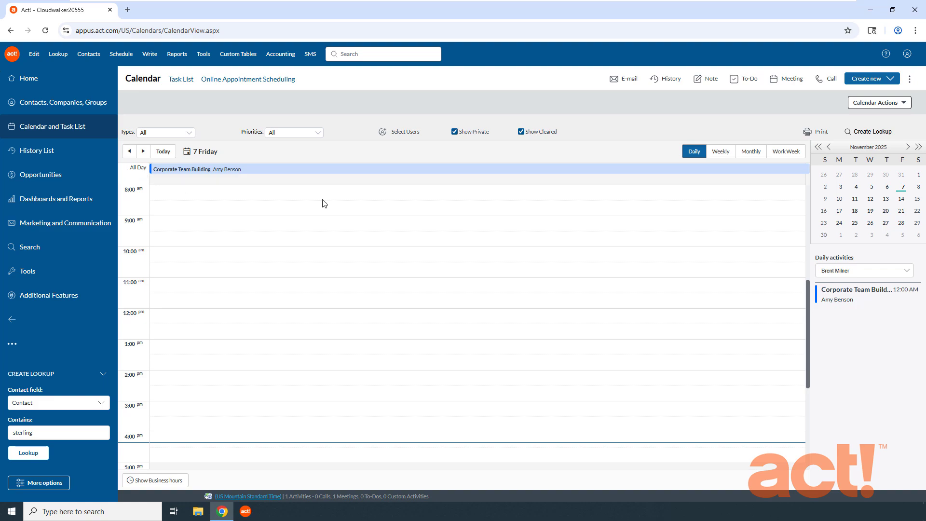
click(722, 151)
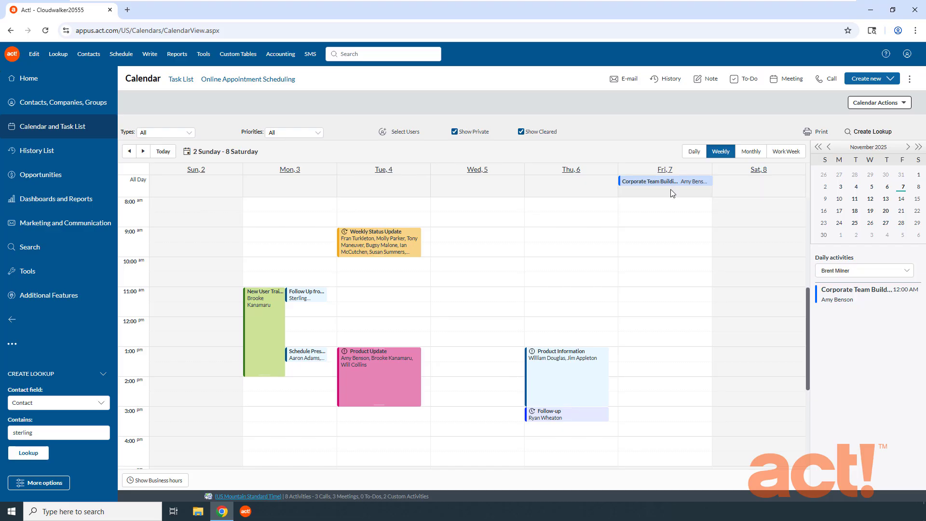
scroll(669, 216, down, 5)
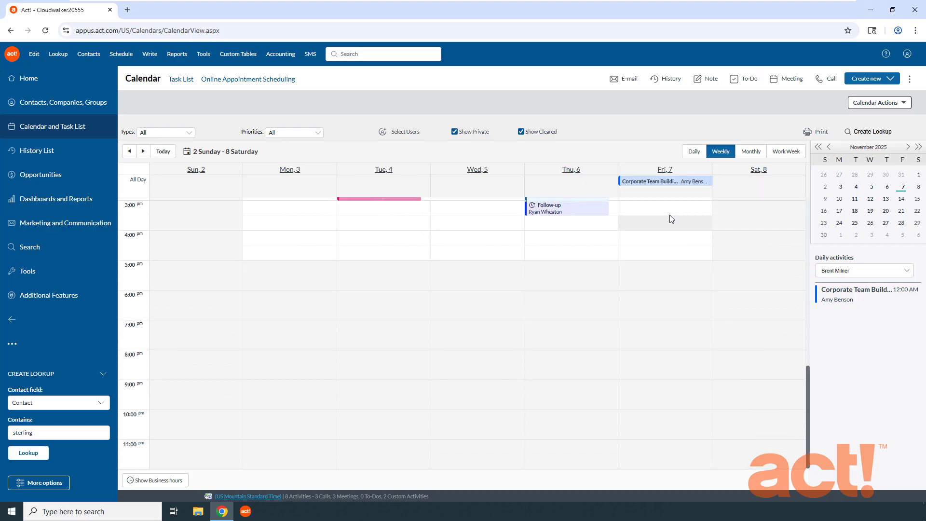
Look through the hours of the November 2–8 week and list the daily activities for Thursday, November 6.
scroll(669, 216, up, 4)
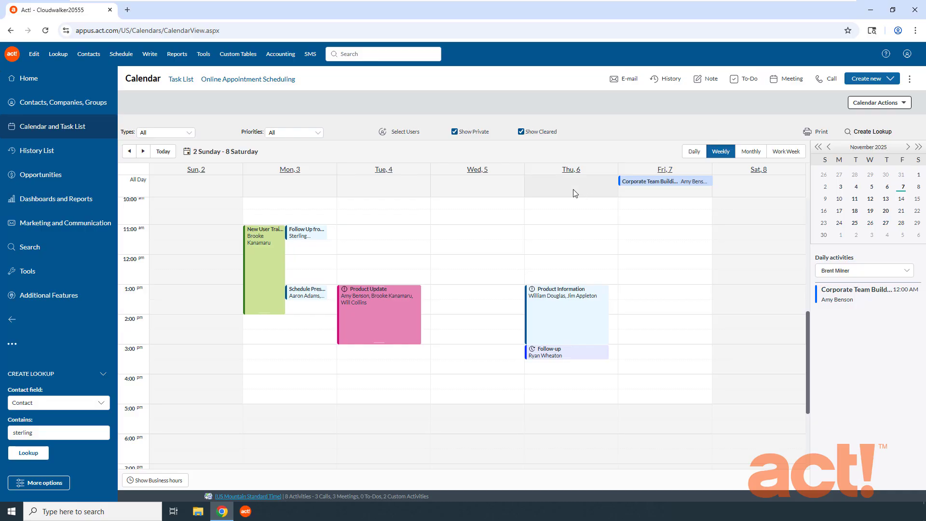
scroll(684, 211, down, 4)
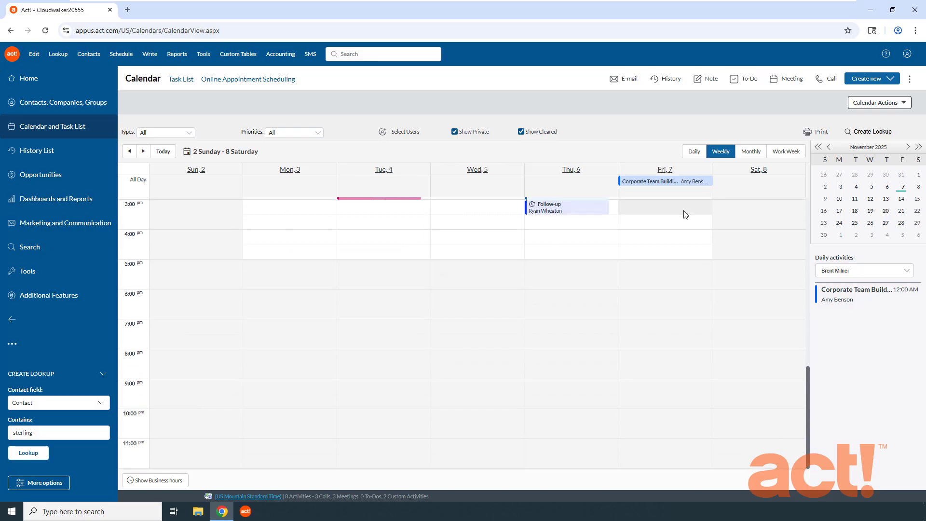
scroll(684, 215, up, 6)
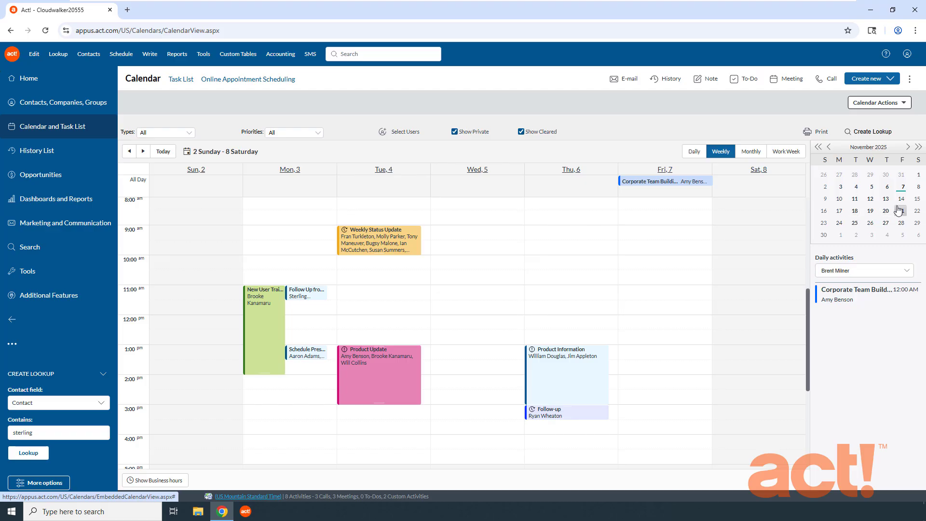
click(887, 189)
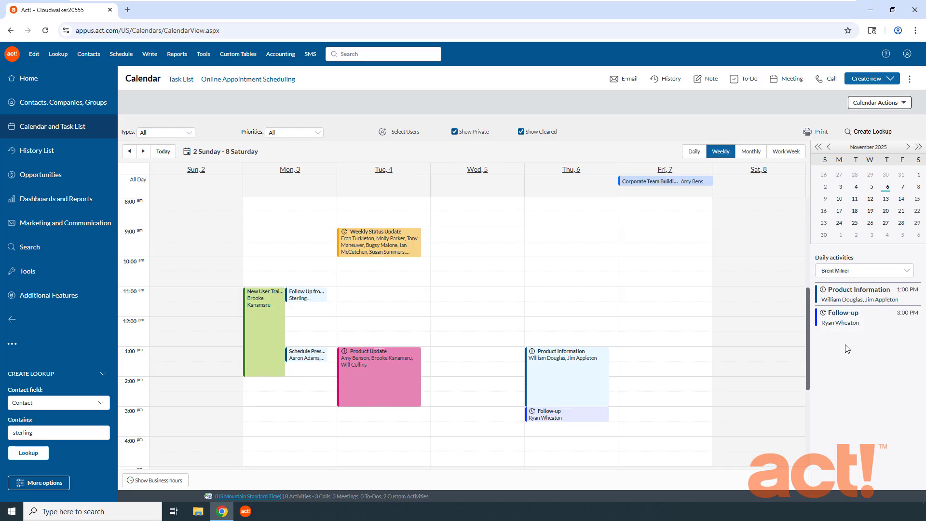
Add the three users listed directly below the already selected user to the Daily activities user filter.
click(907, 269)
click(825, 316)
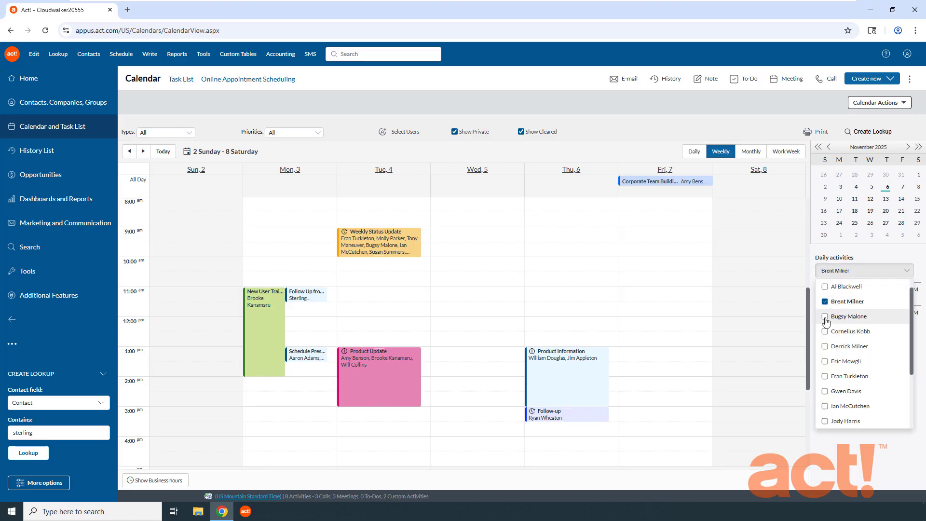
click(825, 332)
click(825, 347)
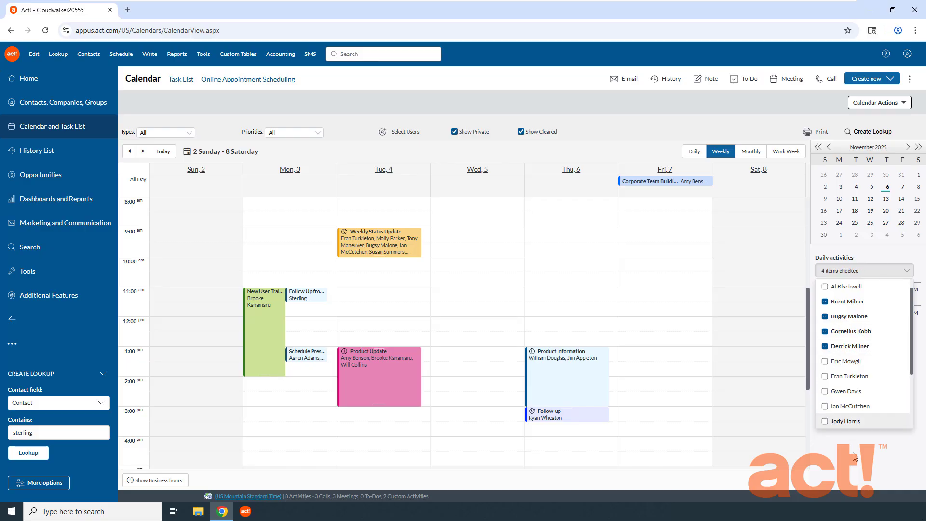